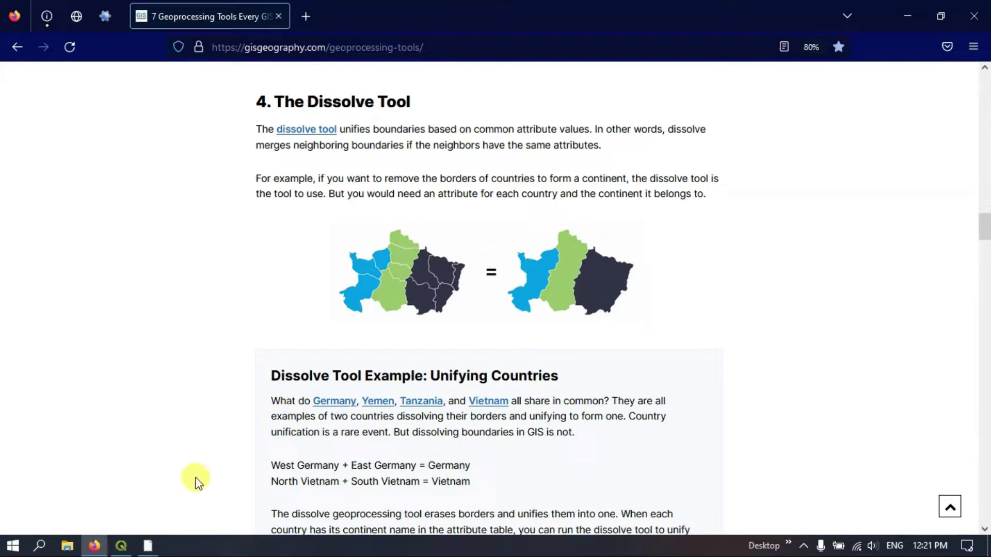
- Switch to the QGIS project showing the ERODE_WGS village layer in seven taluk colours
{"action": "left_click", "coordinate": [121, 545]}
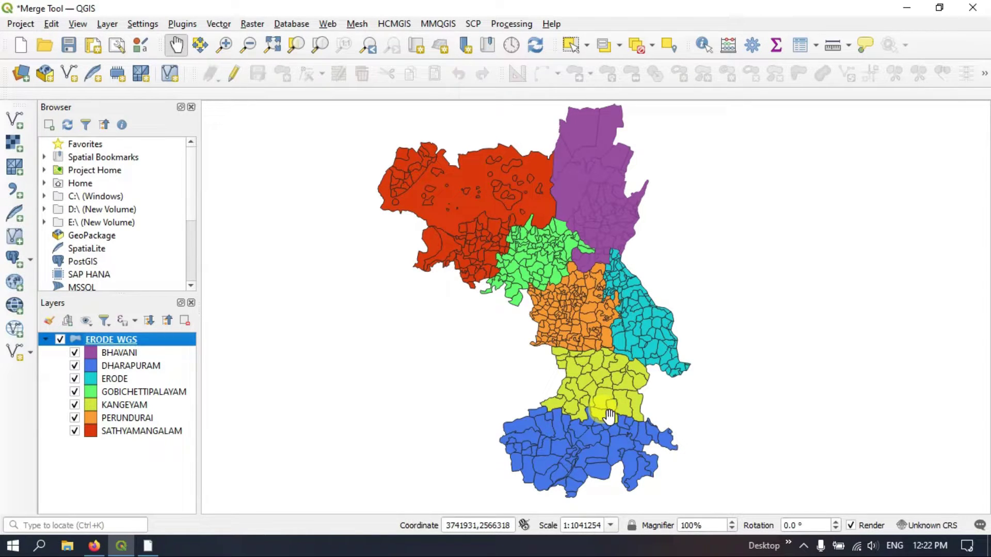
- Restyle the ERODE_WGS layer with Single Symbol so all villages share one fill
{"action": "right_click", "coordinate": [139, 346]}
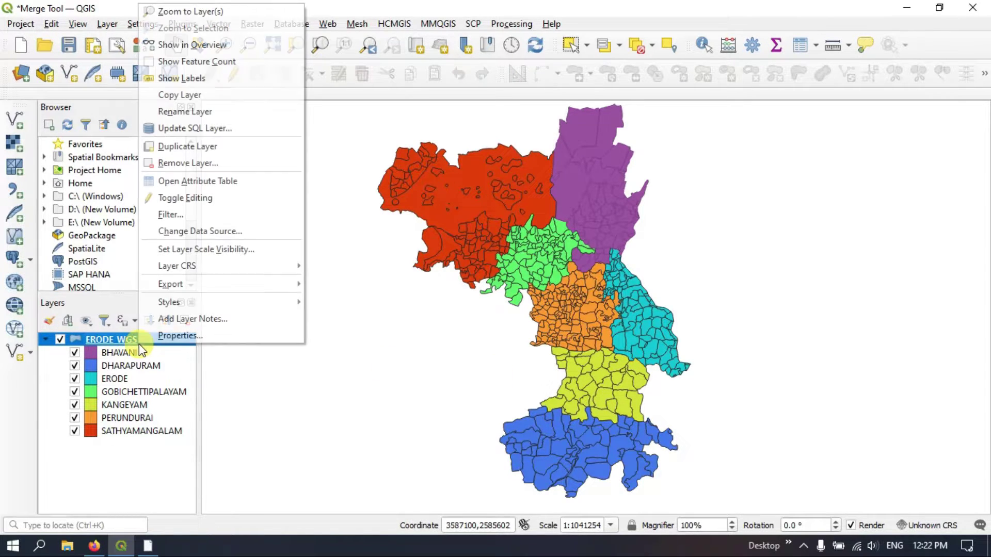
{"action": "left_click", "coordinate": [170, 337]}
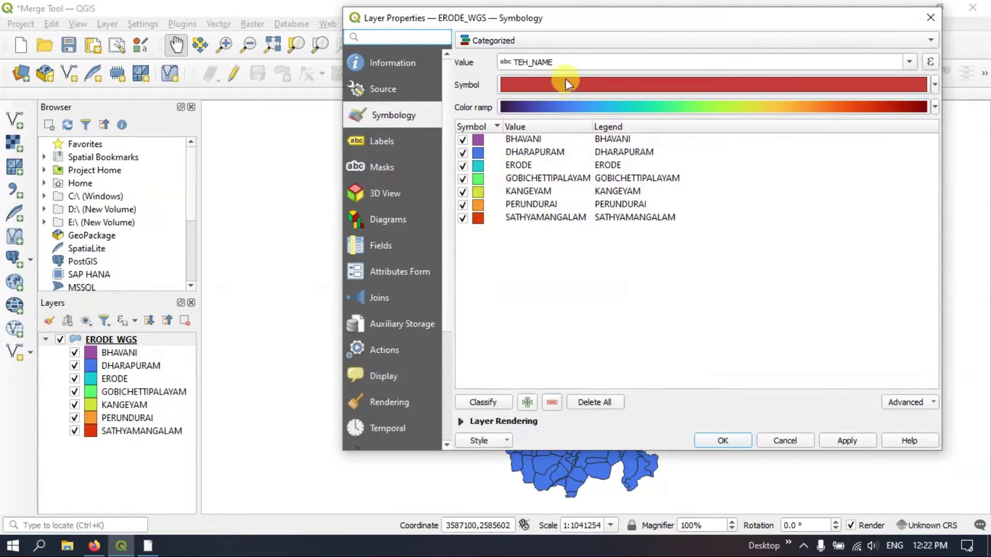
{"action": "left_click", "coordinate": [546, 41]}
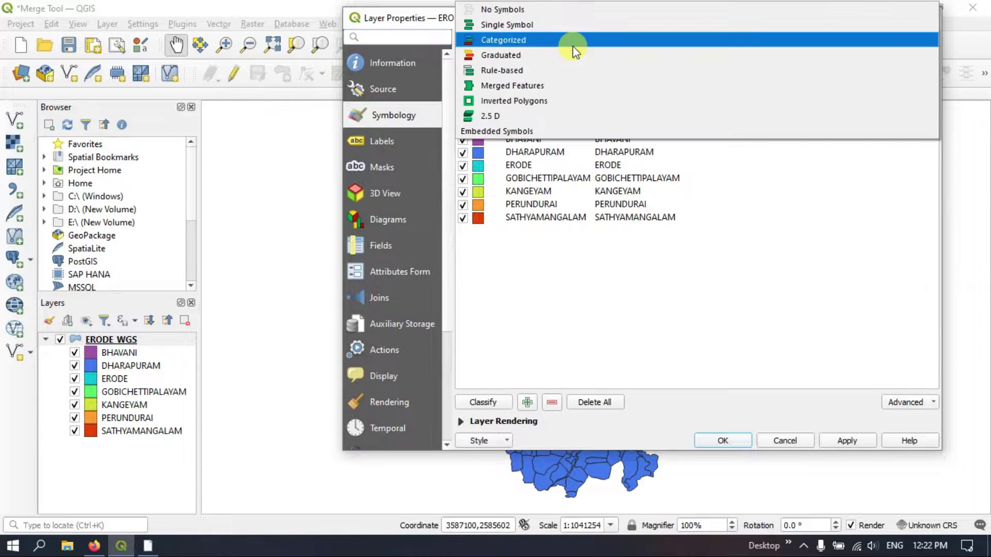
{"action": "left_click", "coordinate": [505, 27]}
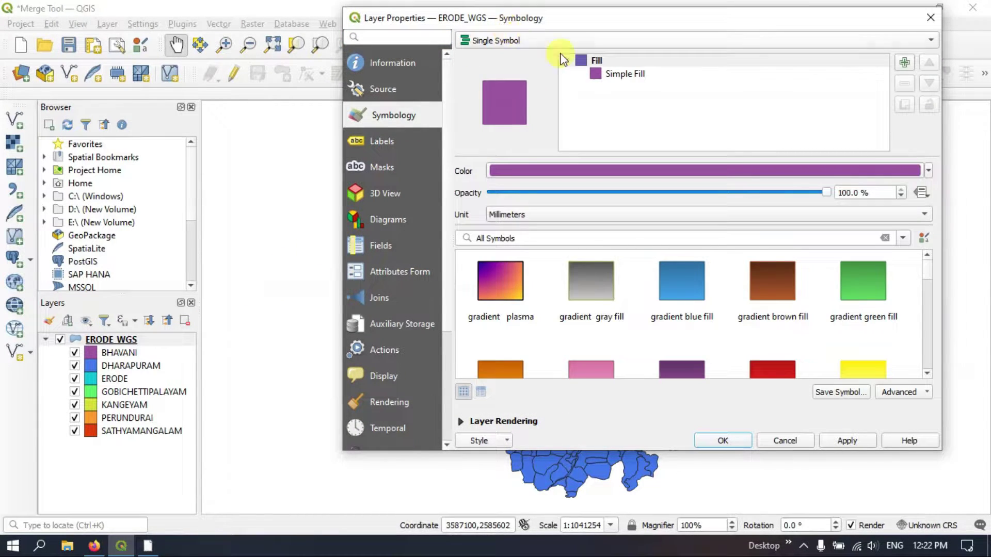
{"action": "left_click", "coordinate": [853, 442]}
{"action": "left_click", "coordinate": [721, 442]}
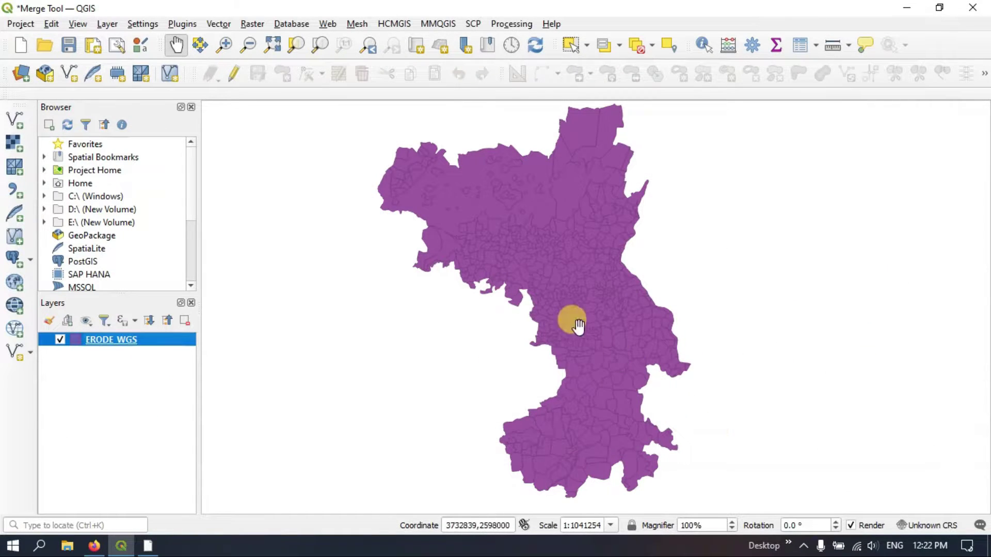
- Give the village Simple Fill a black outline with stroke width 0.46
{"action": "right_click", "coordinate": [126, 339]}
{"action": "left_click", "coordinate": [163, 330]}
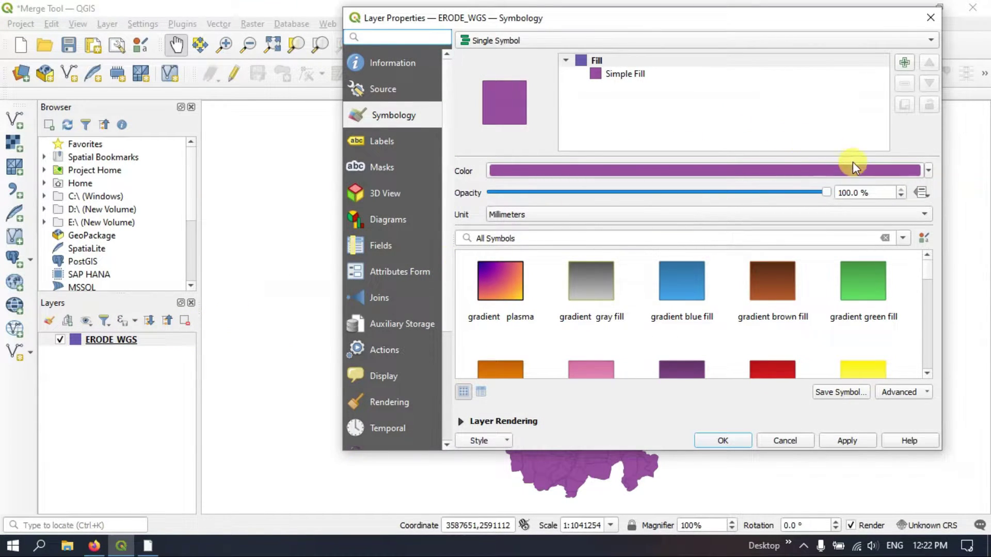
{"action": "left_click", "coordinate": [622, 75]}
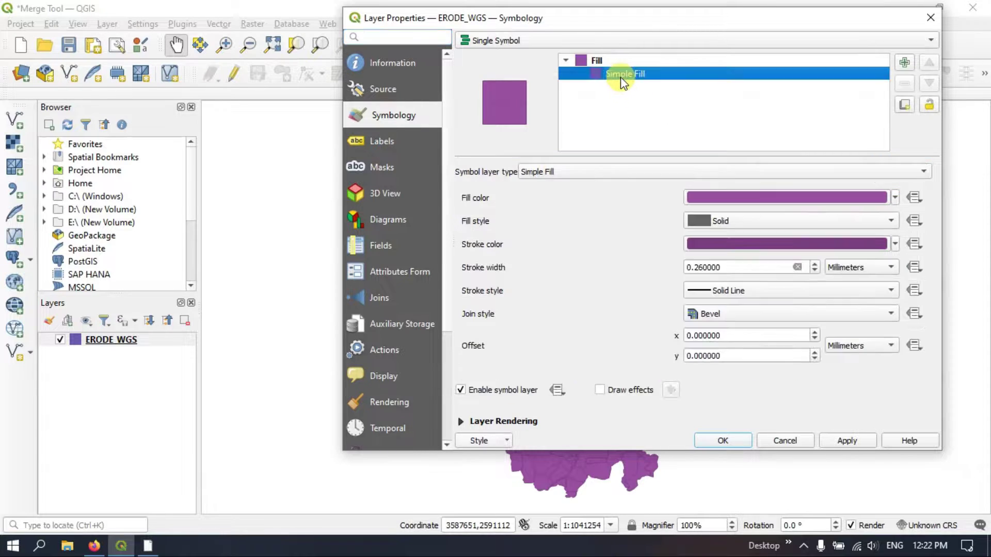
{"action": "left_click", "coordinate": [759, 244]}
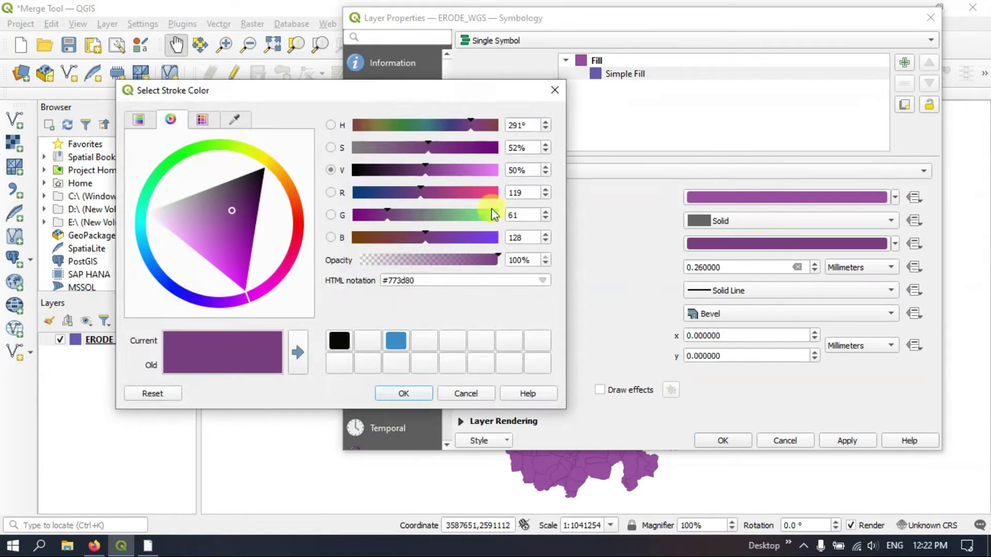
{"action": "left_click", "coordinate": [335, 342]}
{"action": "left_click", "coordinate": [395, 393]}
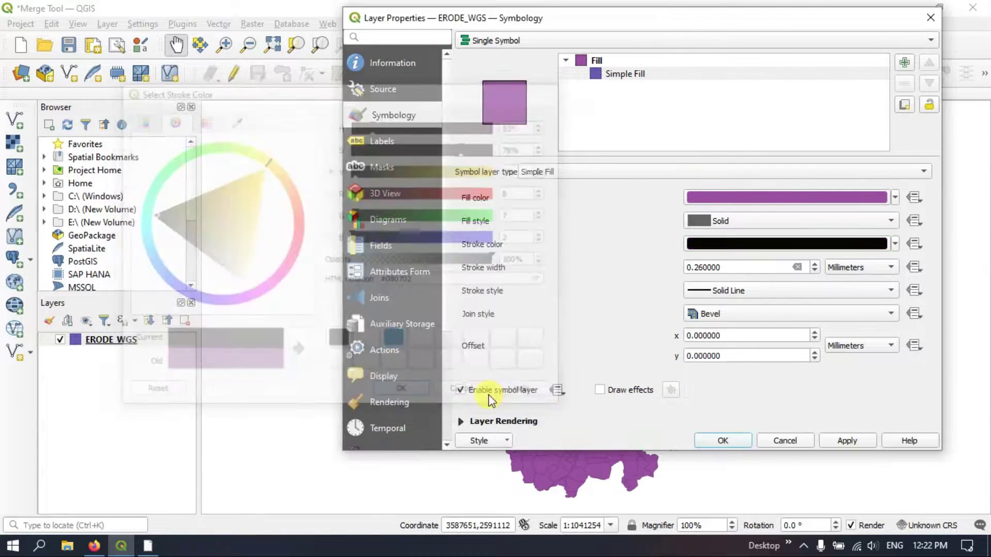
{"action": "left_click", "coordinate": [815, 264]}
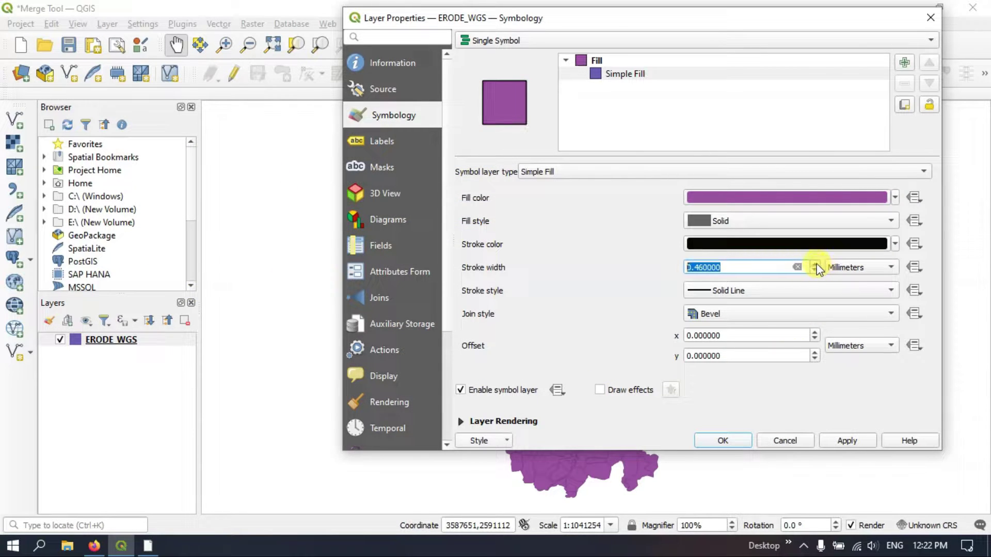
{"action": "left_click", "coordinate": [846, 440]}
{"action": "left_click", "coordinate": [722, 440]}
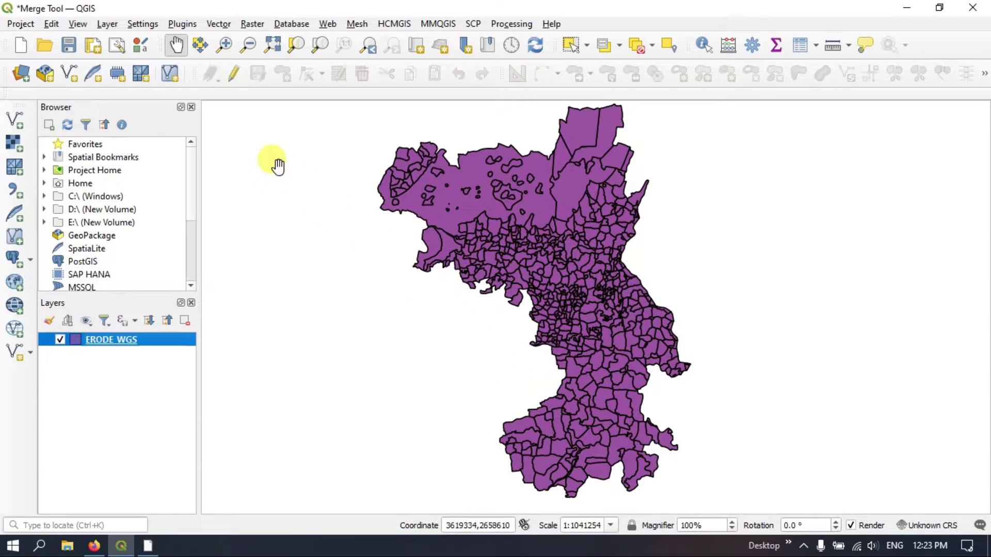
- Open the Dissolve tool on ERODE_WGS and list the fields to dissolve by, choosing TEH_NAME
{"action": "left_click", "coordinate": [219, 24]}
{"action": "mouse_move", "coordinate": [237, 57]}
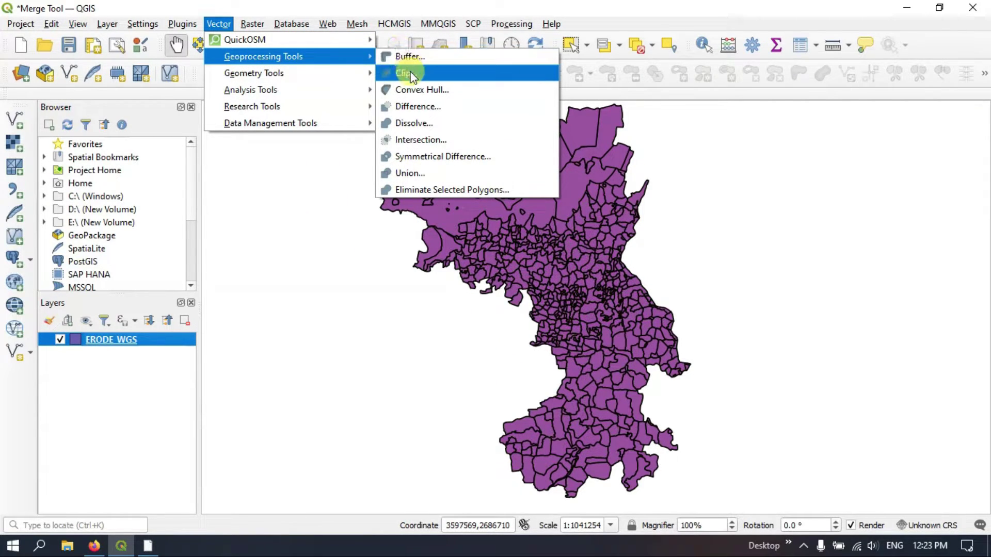
{"action": "left_click", "coordinate": [413, 123]}
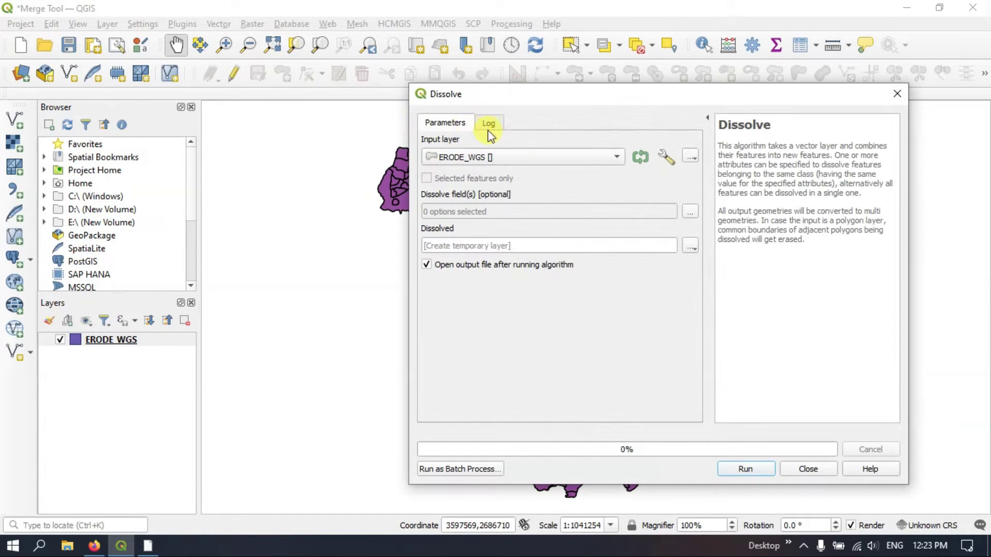
{"action": "left_click", "coordinate": [520, 158]}
{"action": "left_click", "coordinate": [520, 158]}
{"action": "left_click", "coordinate": [449, 157]}
{"action": "left_click", "coordinate": [438, 157]}
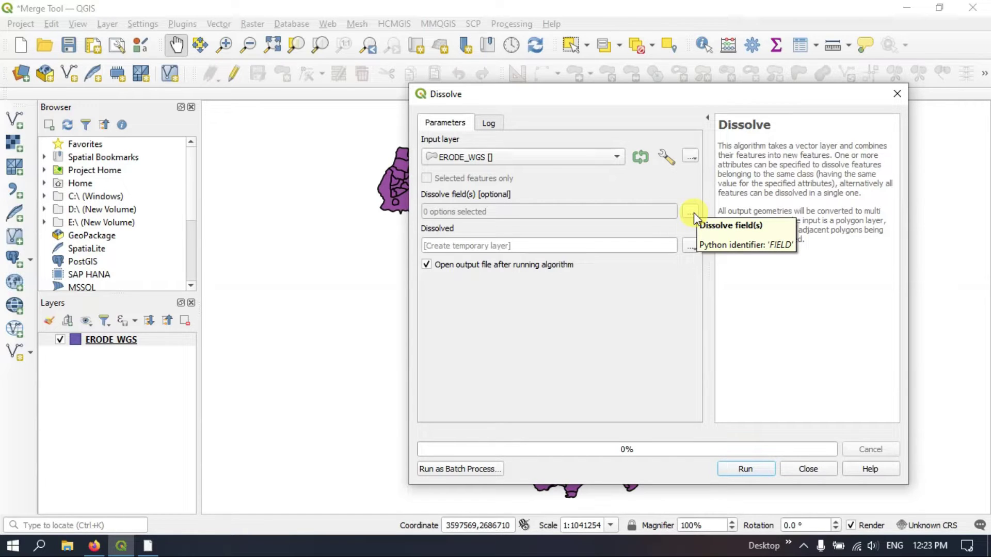
{"action": "left_click", "coordinate": [691, 212]}
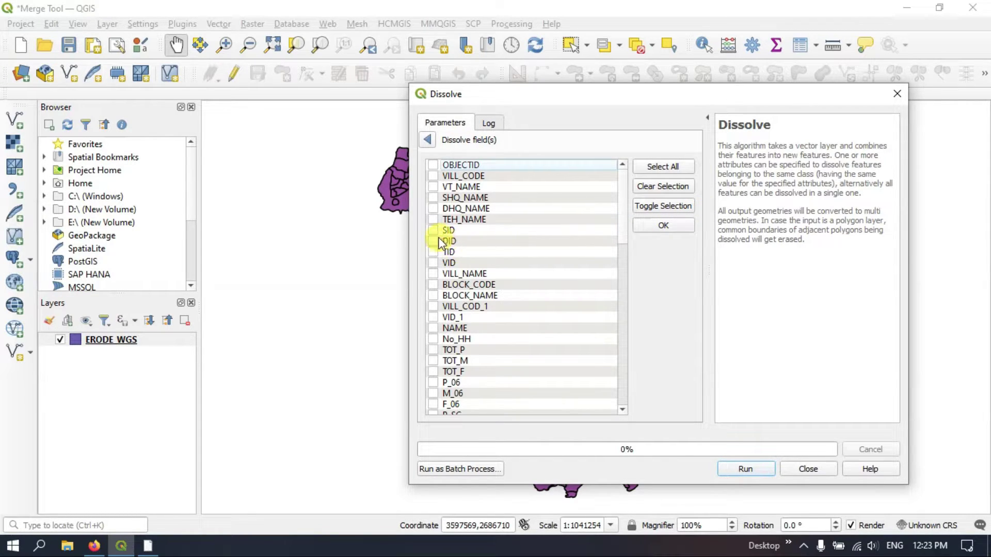
{"action": "left_click_drag", "start_coordinate": [561, 93], "coordinate": [597, 46]}
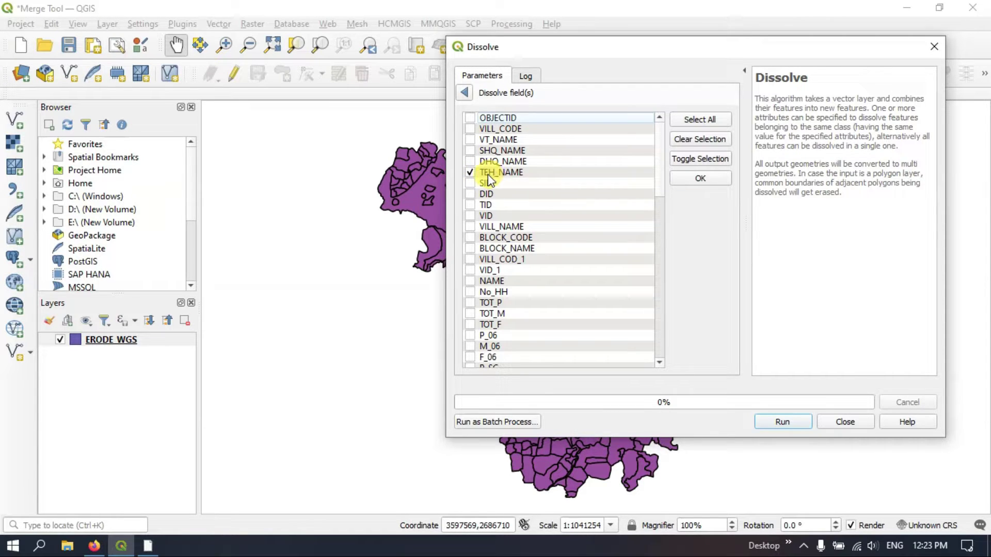
- Review the ERODE_WGS attribute table, widening the TEH_NAME and DHQ_NAME columns to read taluk names
{"action": "right_click", "coordinate": [116, 339]}
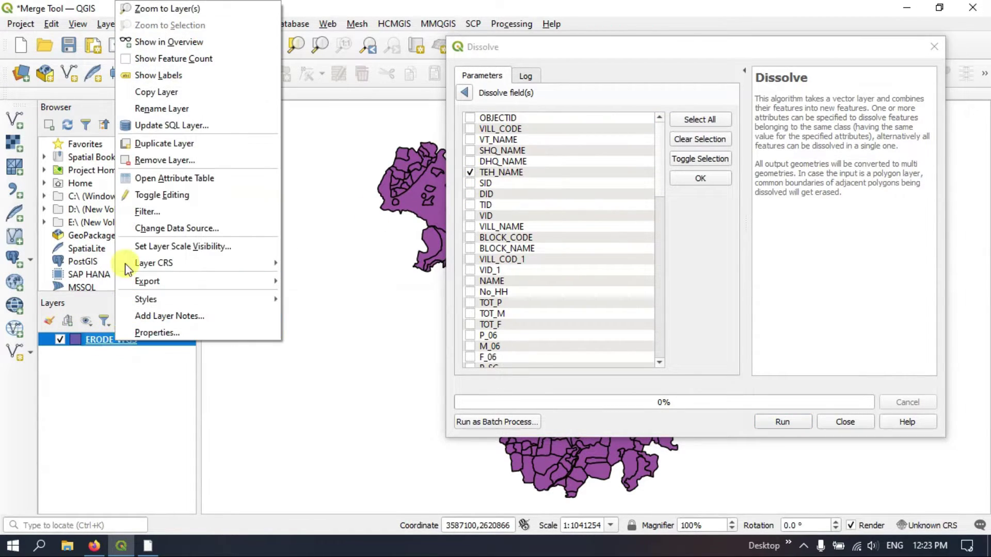
{"action": "left_click", "coordinate": [157, 181]}
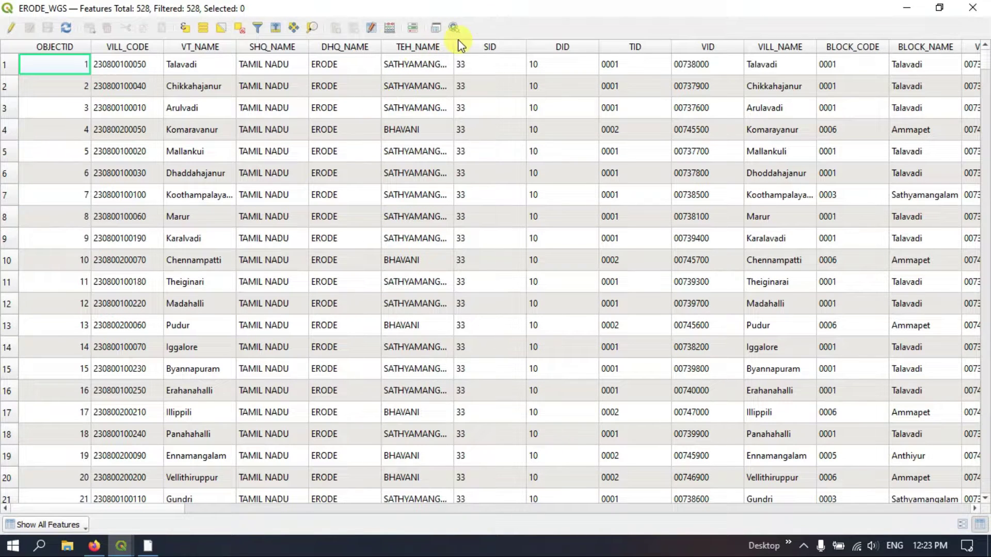
{"action": "left_click_drag", "start_coordinate": [453, 46], "coordinate": [541, 50]}
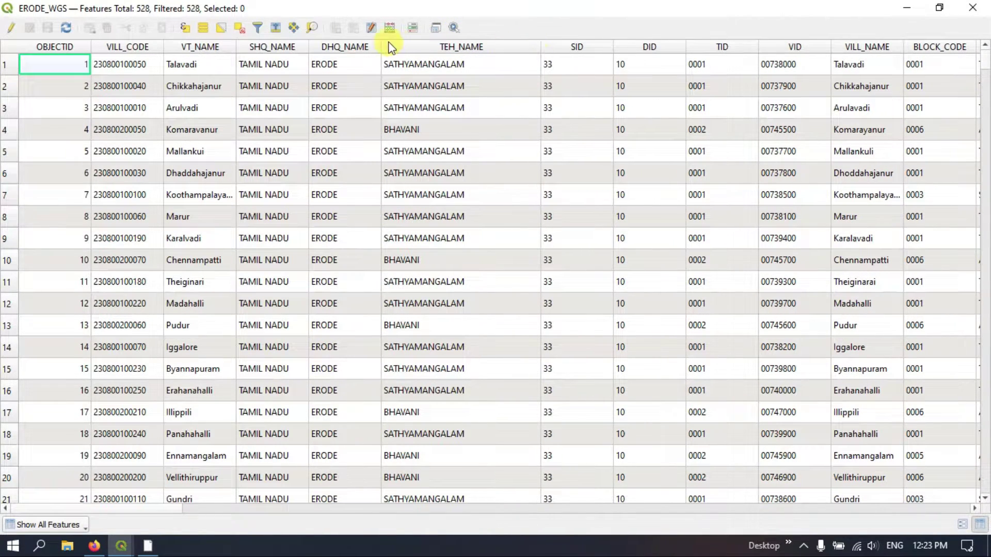
{"action": "left_click_drag", "start_coordinate": [380, 46], "coordinate": [424, 66]}
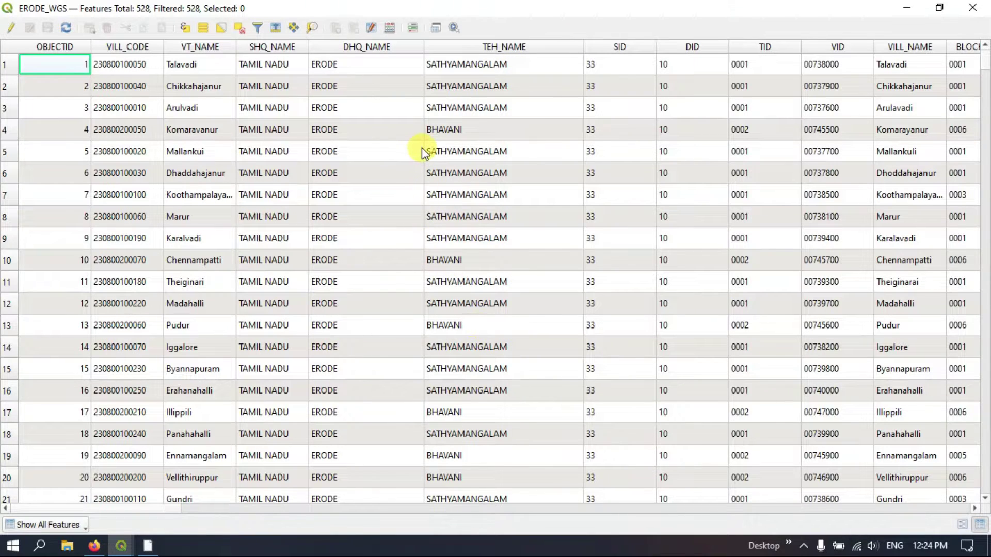
{"action": "scroll", "coordinate": [489, 289], "scroll_direction": "down", "scroll_amount": 20}
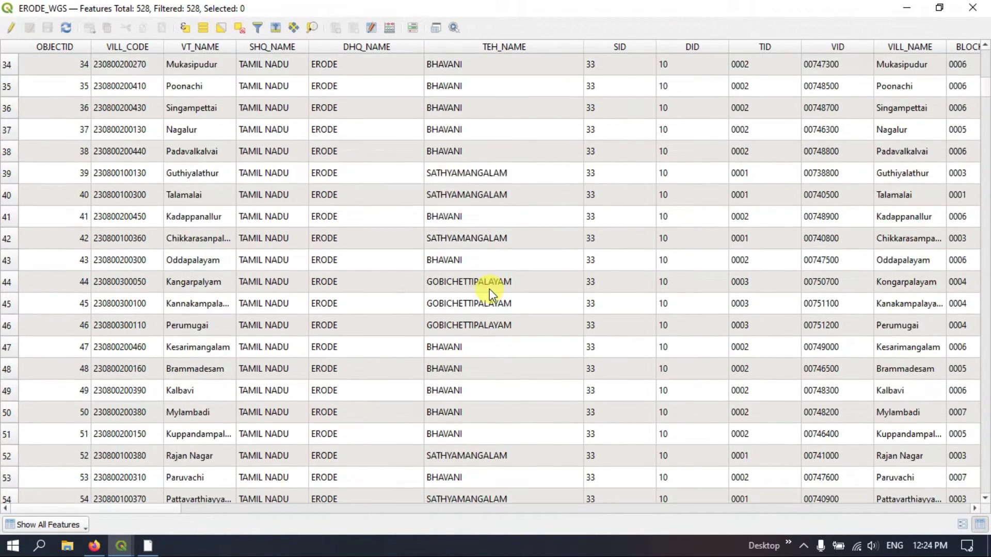
{"action": "scroll", "coordinate": [490, 289], "scroll_direction": "down", "scroll_amount": 20}
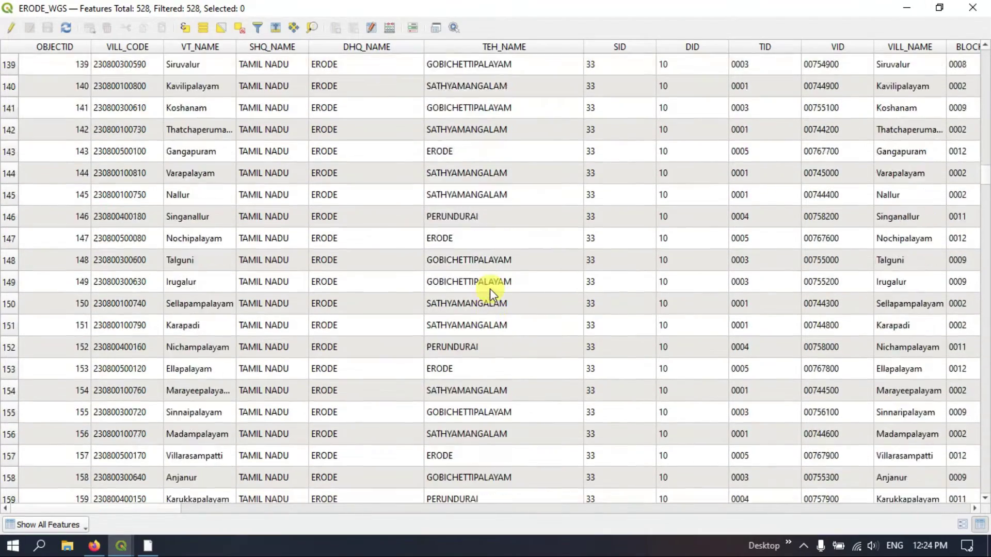
{"action": "scroll", "coordinate": [491, 289], "scroll_direction": "down", "scroll_amount": 5}
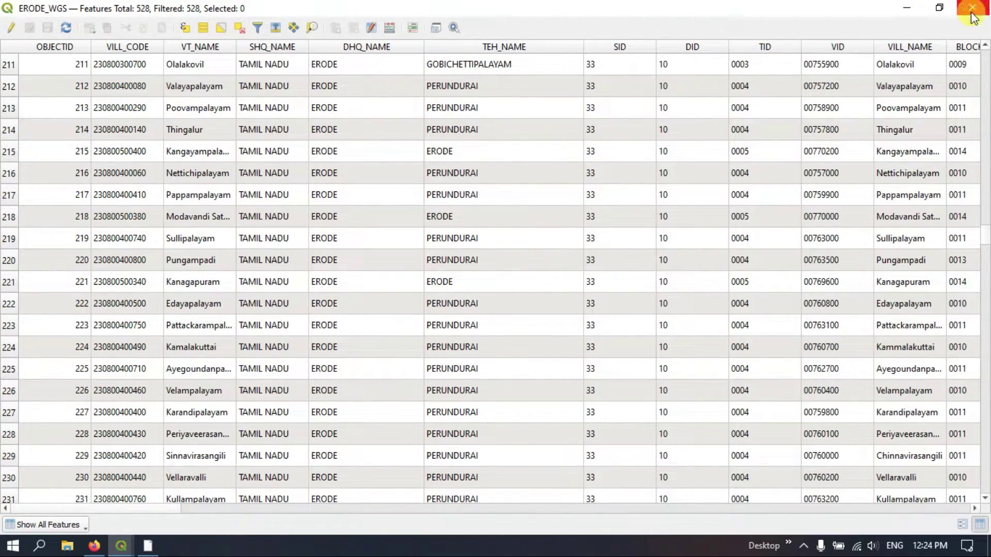
- Confirm TEH_NAME as the dissolve field and run Dissolve to create the seven-taluk Dissolved layer
{"action": "left_click", "coordinate": [912, 8]}
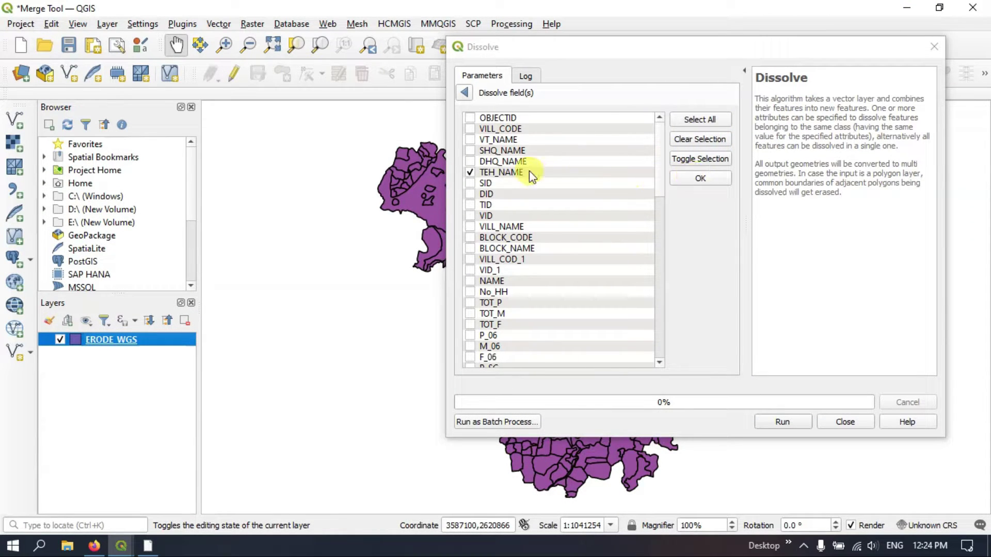
{"action": "left_click", "coordinate": [699, 177]}
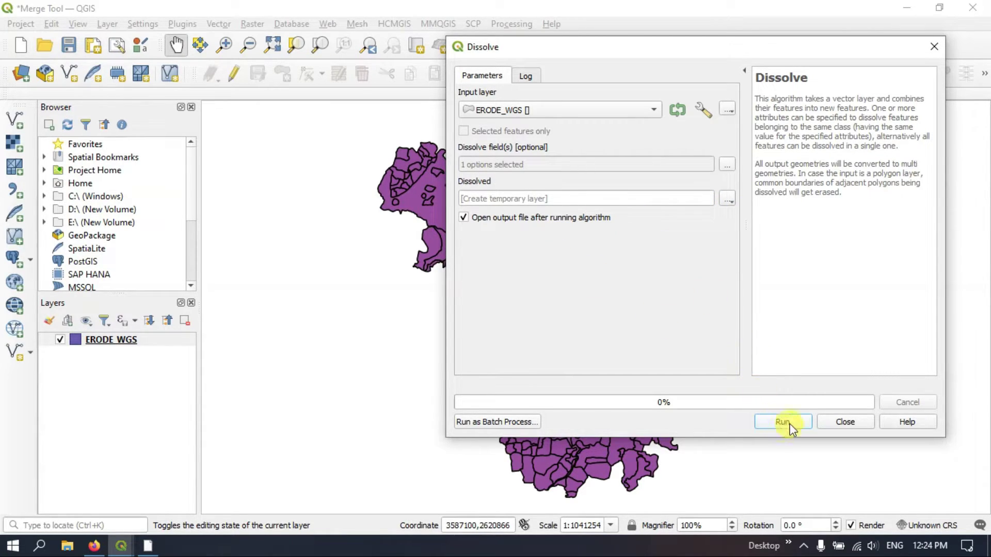
{"action": "left_click", "coordinate": [784, 422]}
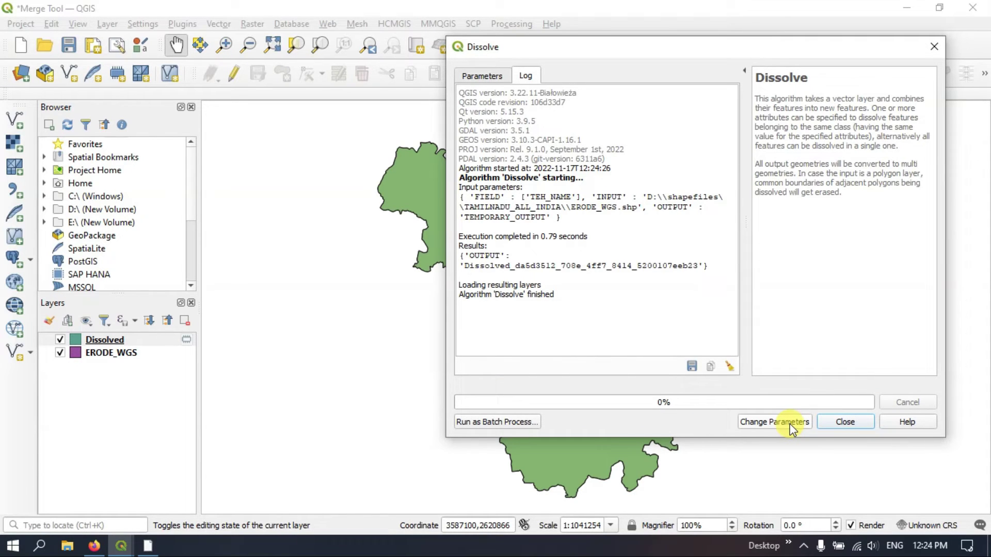
{"action": "left_click", "coordinate": [932, 48]}
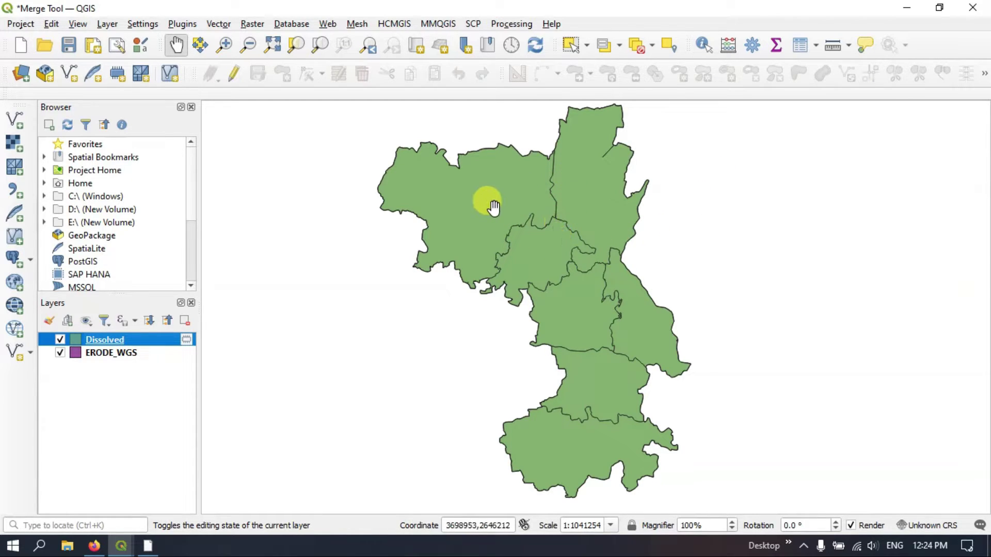
{"action": "left_click", "coordinate": [59, 353]}
{"action": "left_click", "coordinate": [60, 353]}
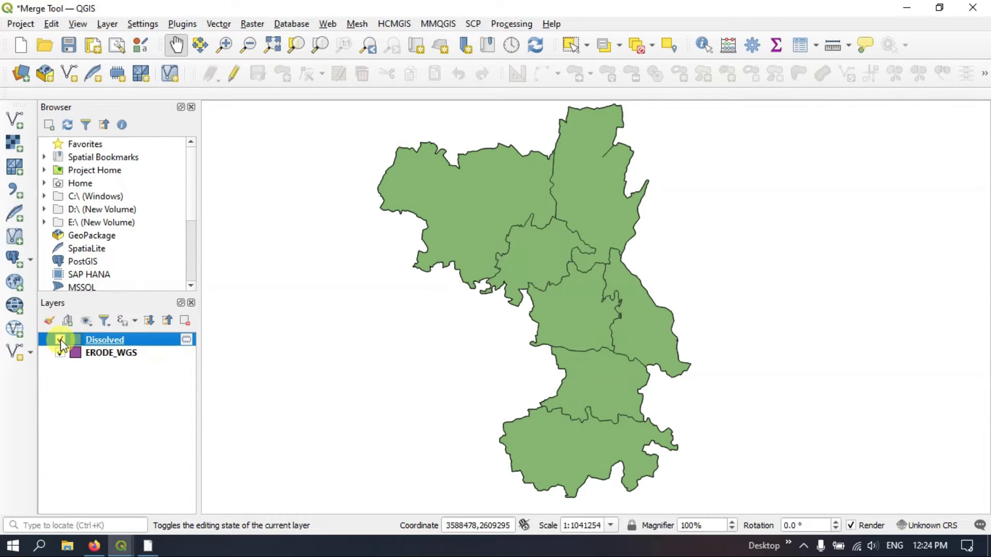
{"action": "left_click", "coordinate": [60, 340]}
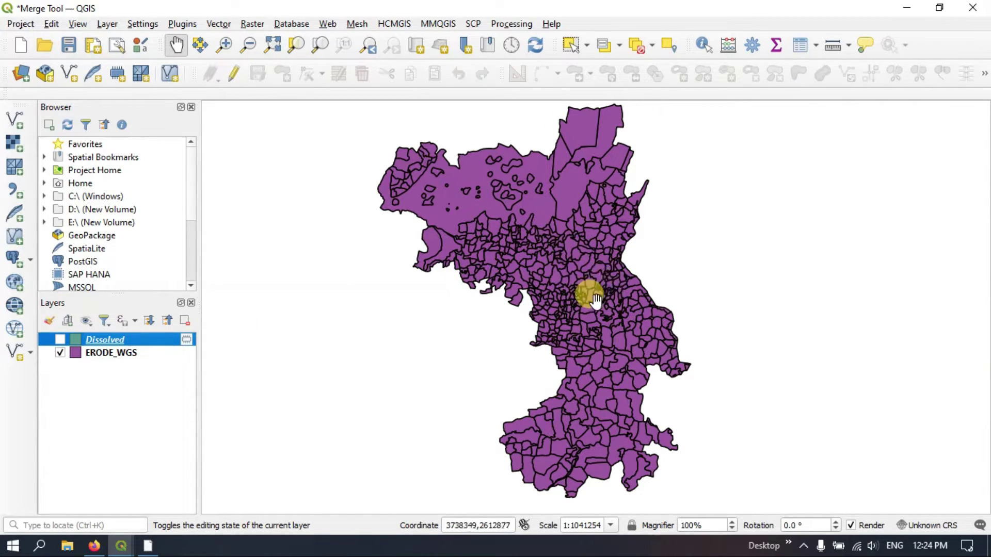
{"action": "left_click", "coordinate": [60, 340]}
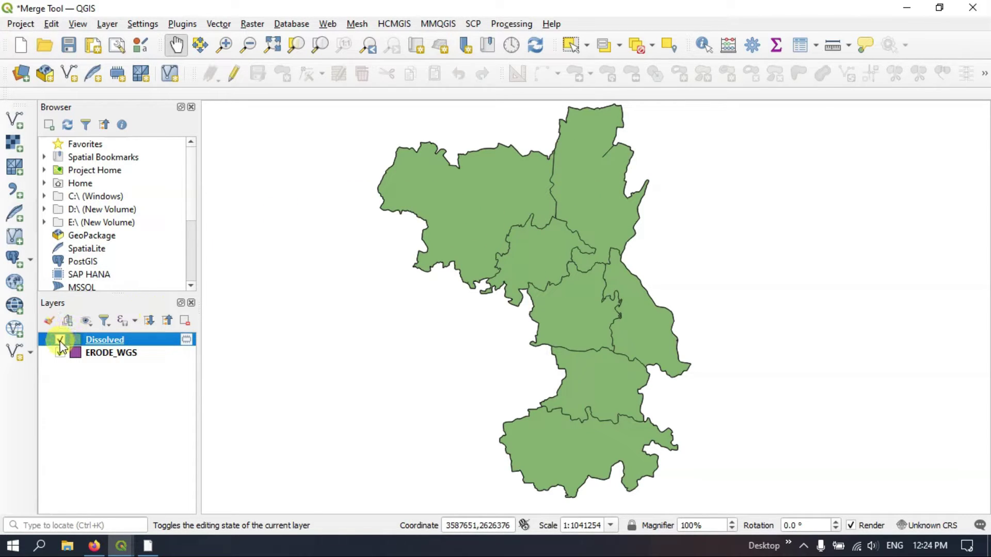
{"action": "left_click", "coordinate": [60, 340]}
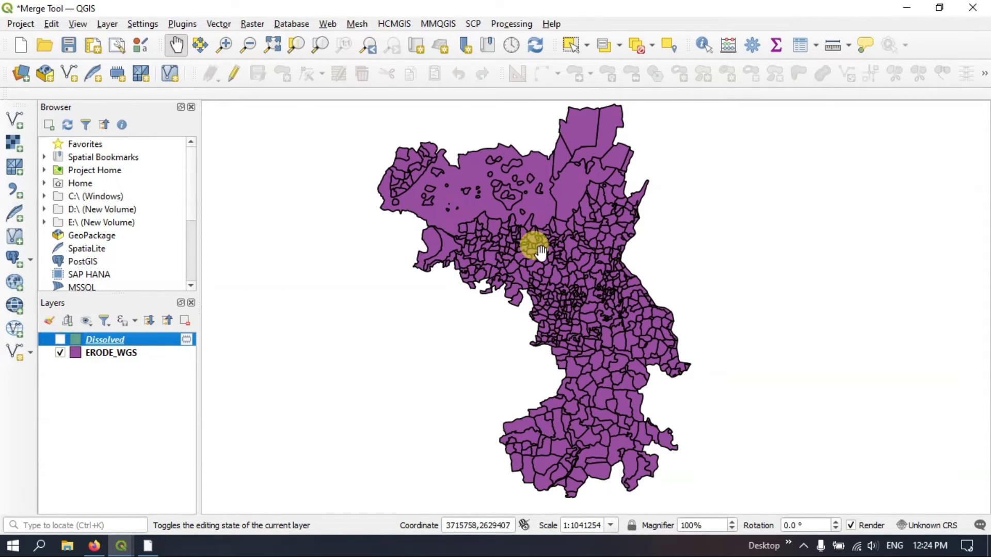
{"action": "left_click", "coordinate": [60, 340]}
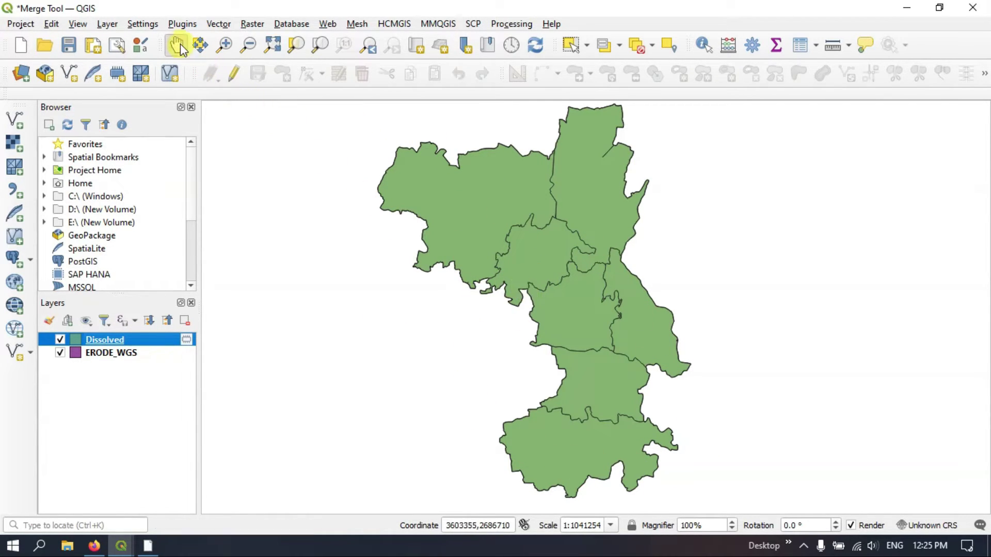
- Open the Dissolve tool again on the Dissolved taluk layer and list its fields
{"action": "left_click", "coordinate": [226, 26]}
{"action": "mouse_move", "coordinate": [241, 55]}
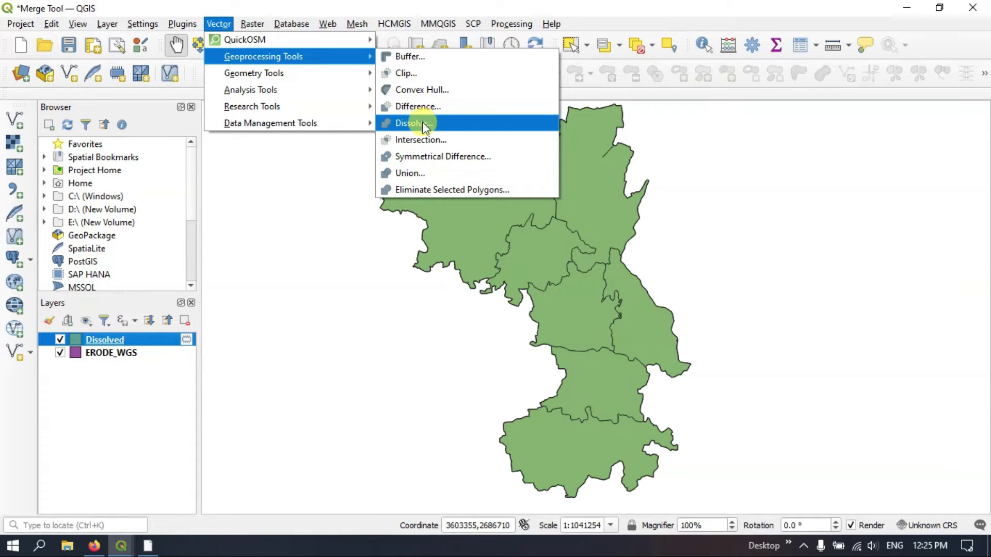
{"action": "left_click", "coordinate": [423, 123]}
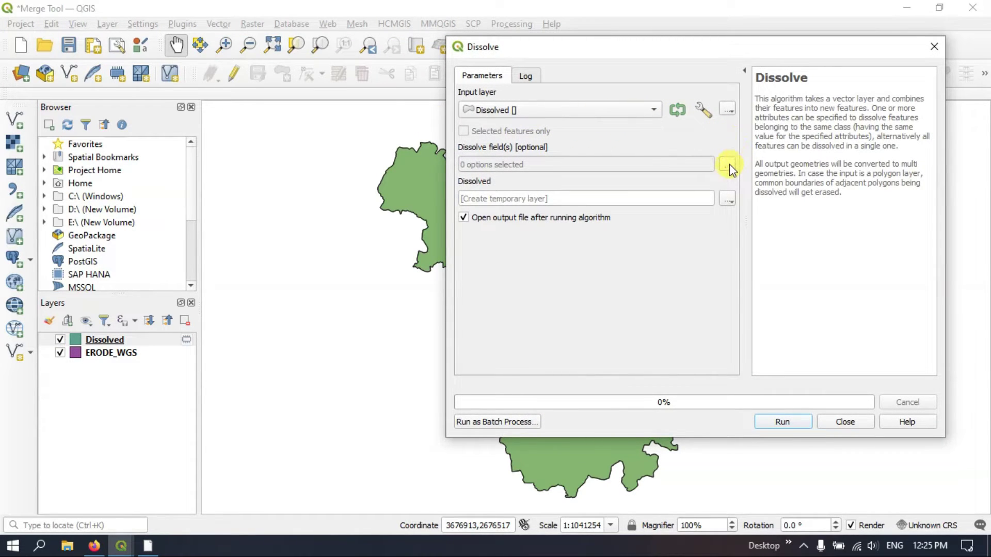
{"action": "left_click", "coordinate": [727, 165]}
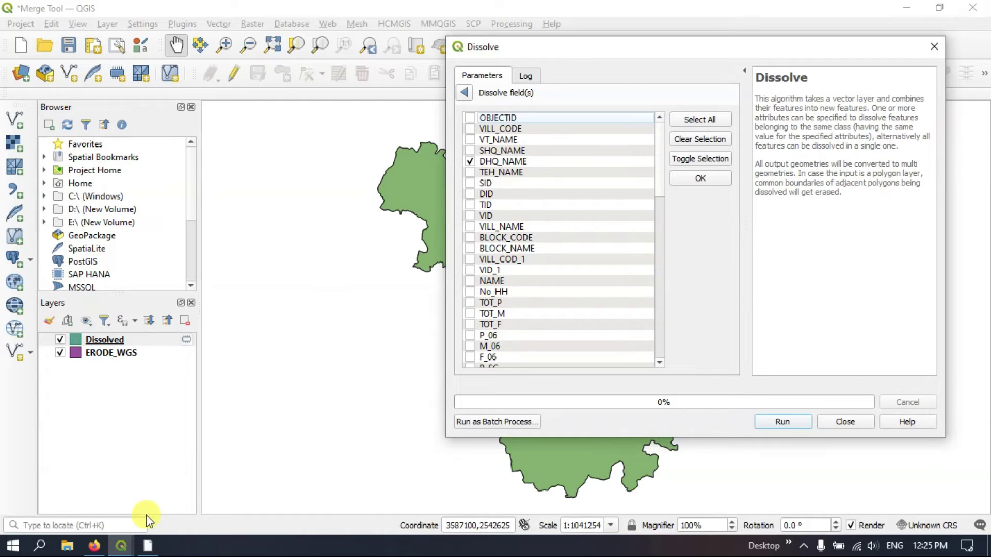
- Check the village attribute table, then confirm DHQ_NAME as the dissolve field
{"action": "left_click", "coordinate": [122, 546]}
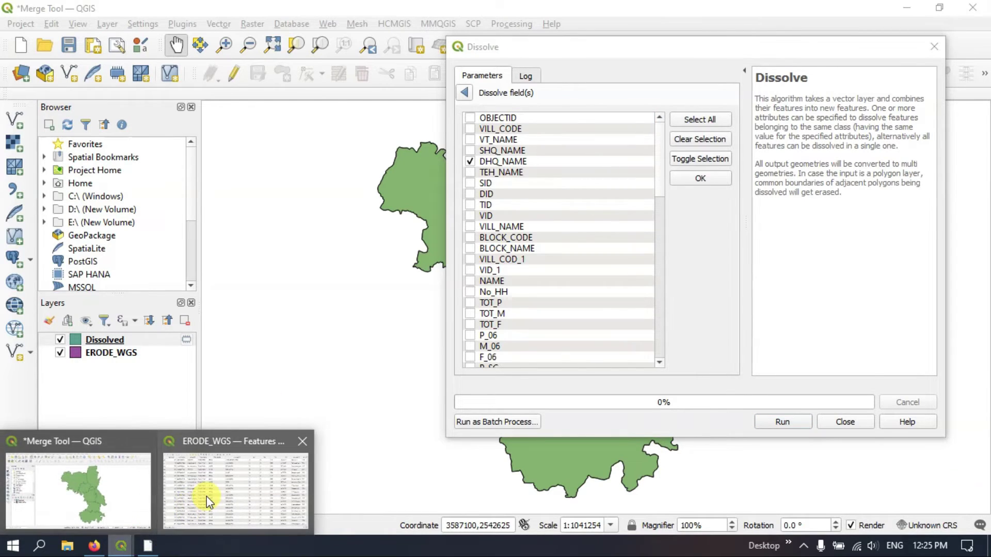
{"action": "left_click", "coordinate": [206, 498]}
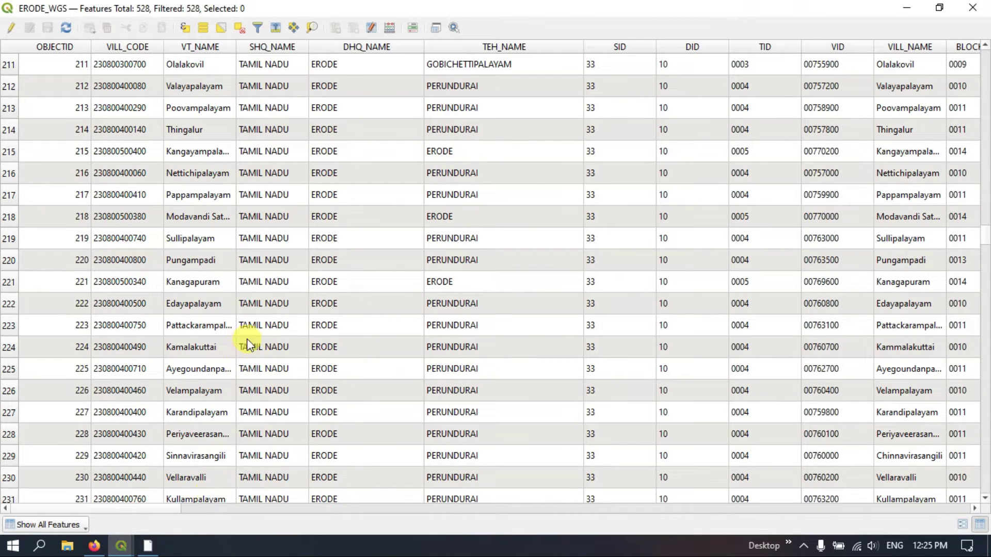
{"action": "scroll", "coordinate": [358, 164], "scroll_direction": "down", "scroll_amount": 18}
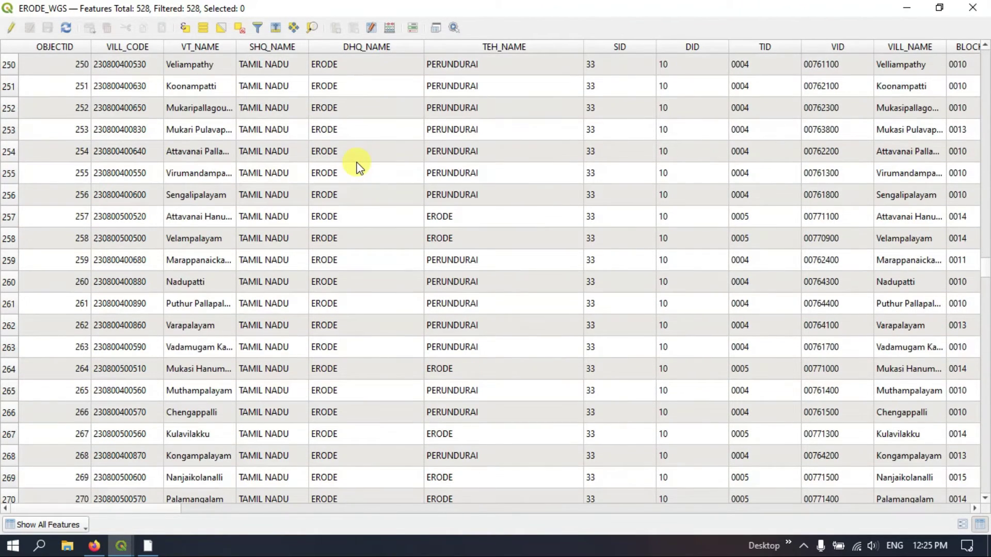
{"action": "scroll", "coordinate": [363, 422], "scroll_direction": "down", "scroll_amount": 15}
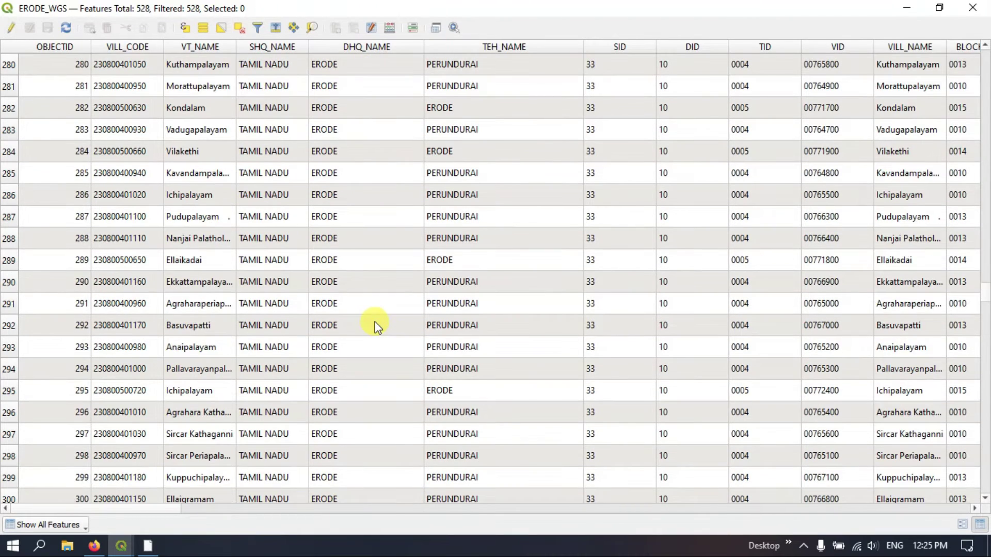
{"action": "left_click", "coordinate": [972, 8]}
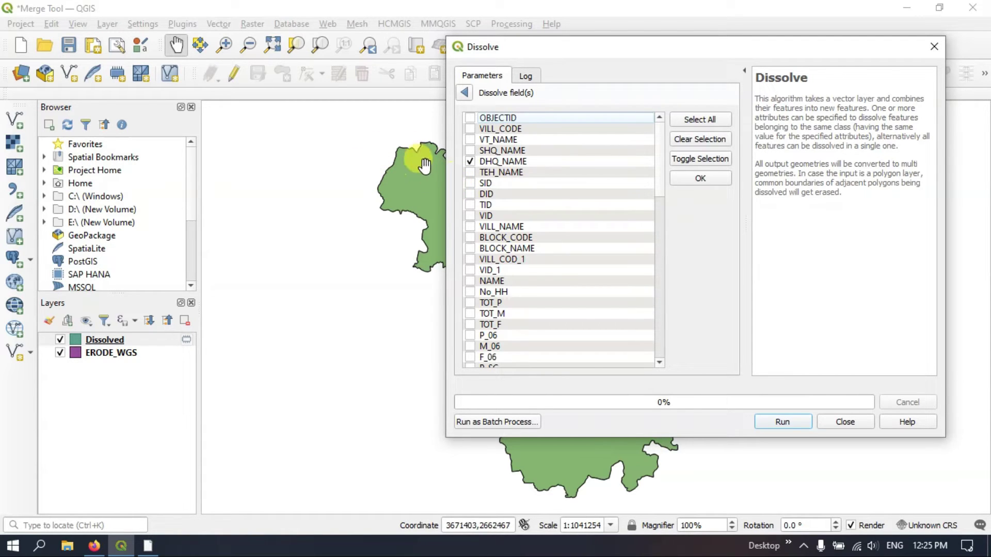
{"action": "left_click", "coordinate": [700, 178]}
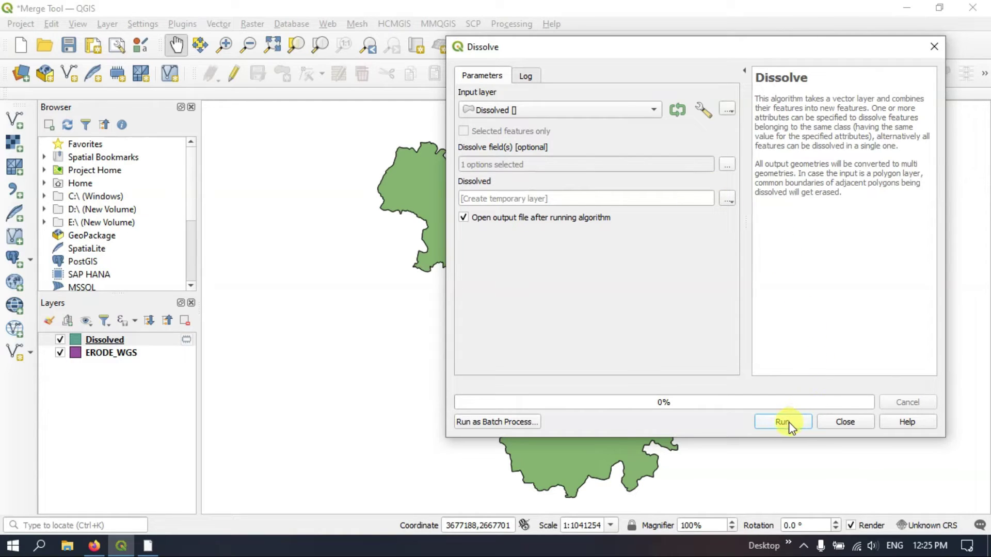
- Run the dissolve into one district polygon, then toggle the district and taluk layers to compare
{"action": "left_click", "coordinate": [782, 422]}
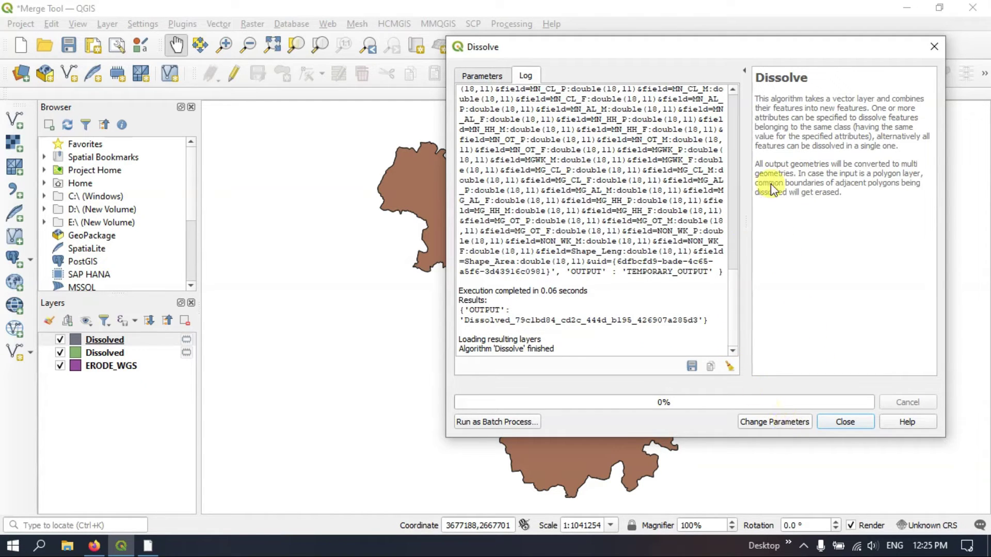
{"action": "left_click", "coordinate": [935, 47]}
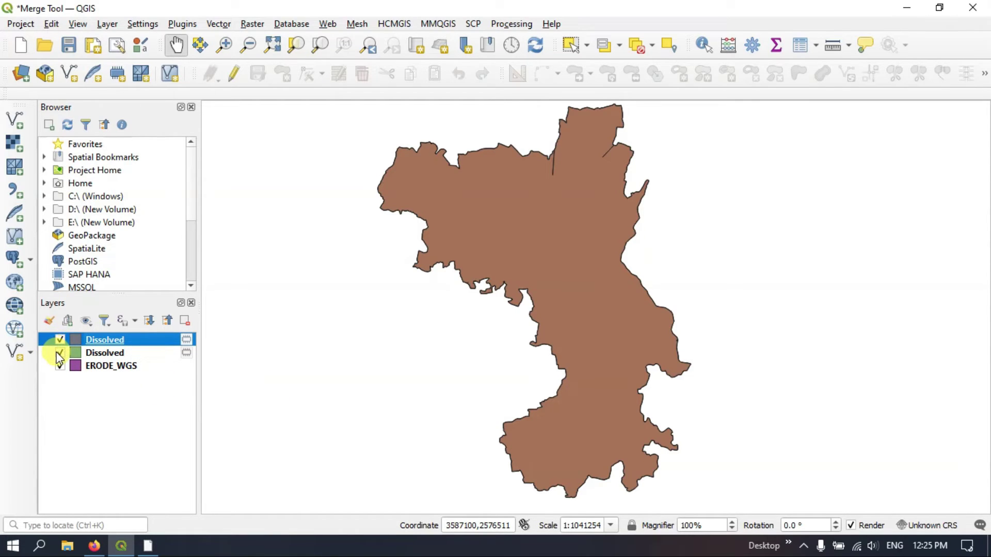
{"action": "left_click", "coordinate": [59, 340]}
{"action": "left_click", "coordinate": [60, 353]}
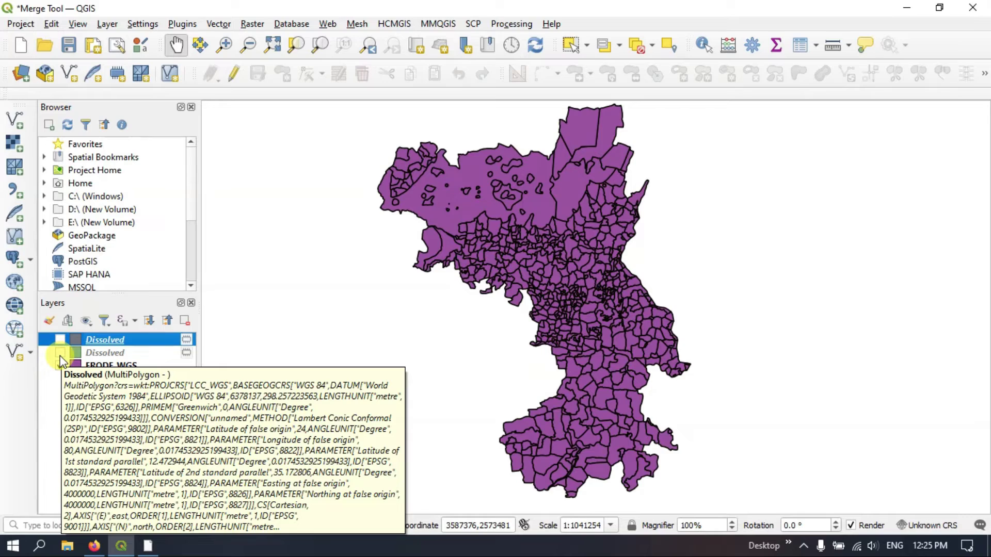
{"action": "left_click", "coordinate": [59, 353]}
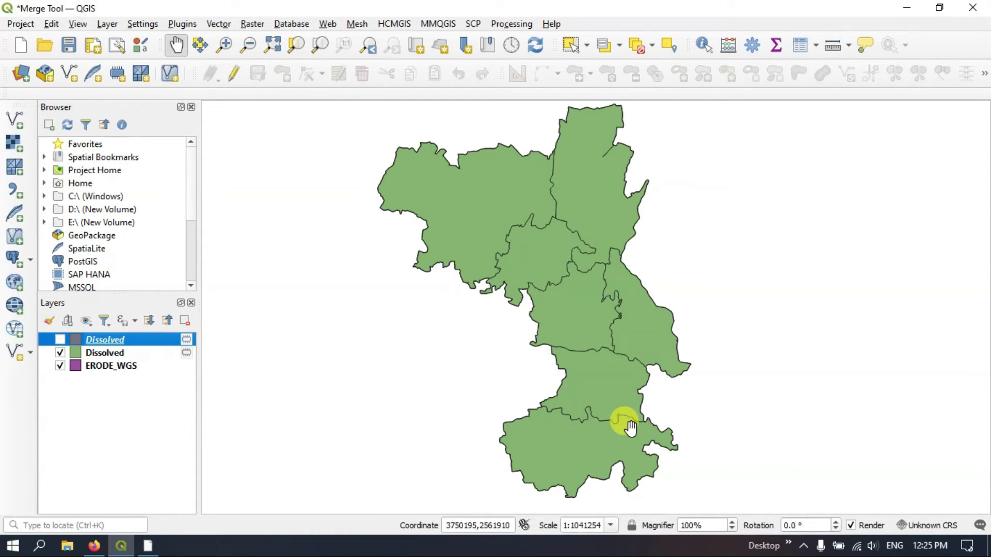
{"action": "left_click", "coordinate": [59, 341]}
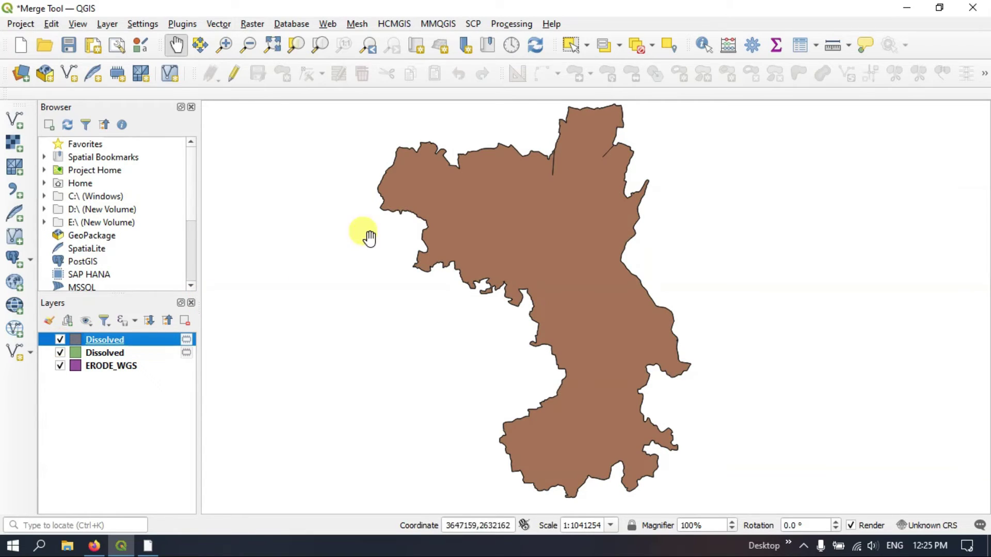